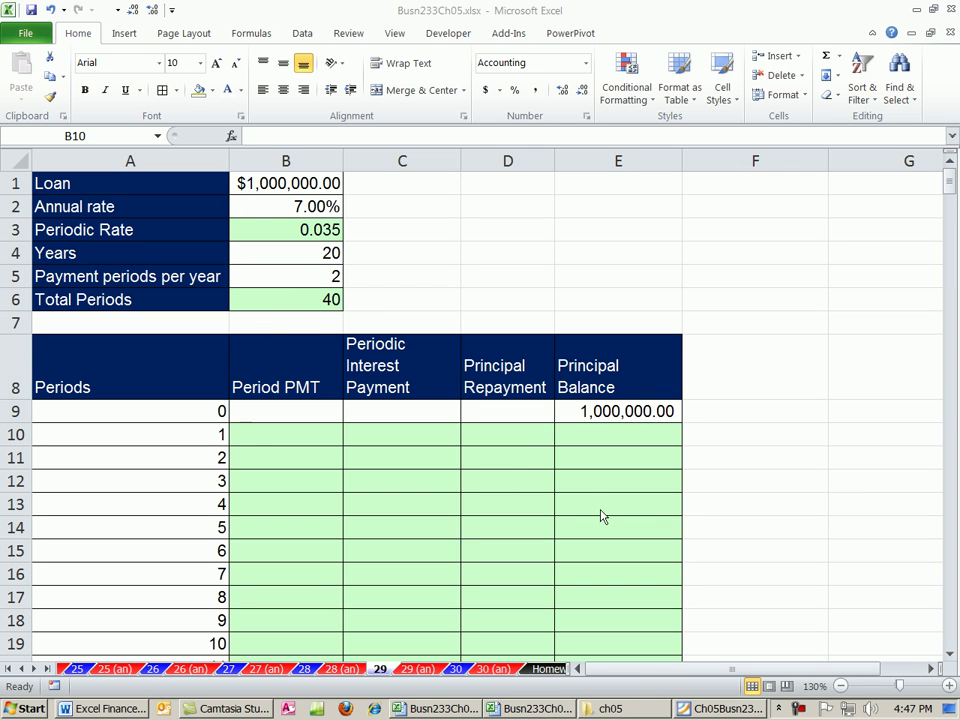
Review the period 1 row cells and the opening balance formula in E9.
click(463, 22)
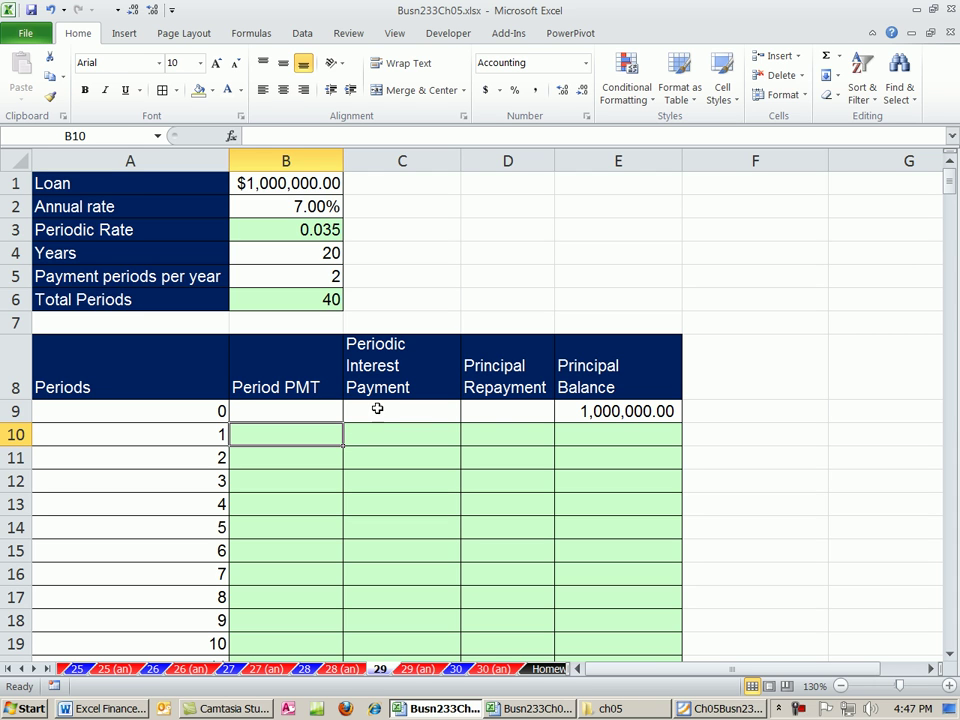
click(497, 431)
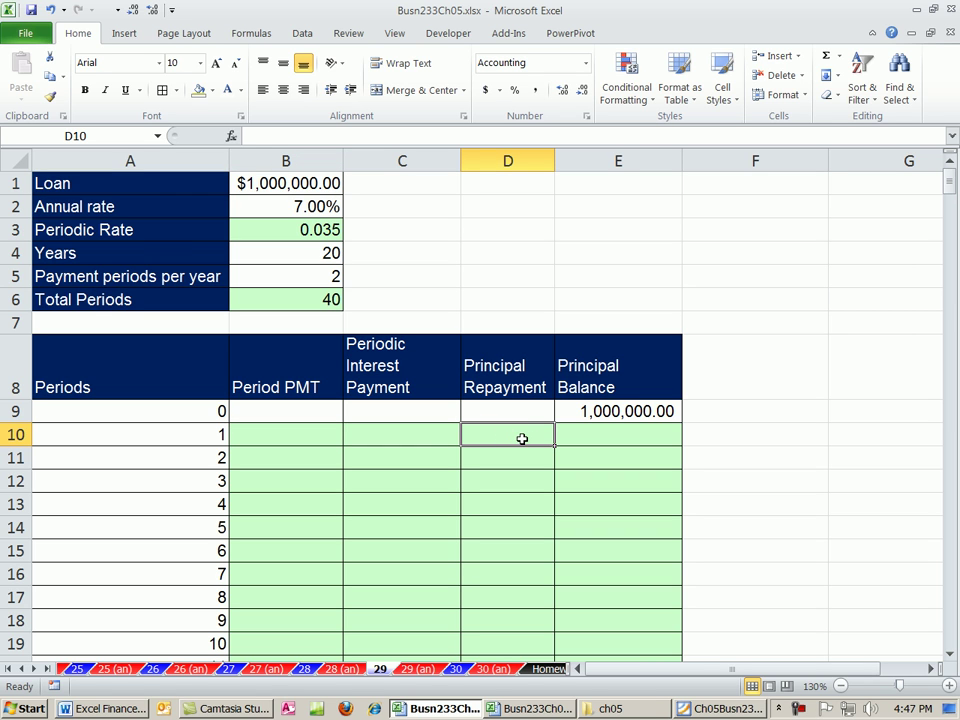
click(430, 432)
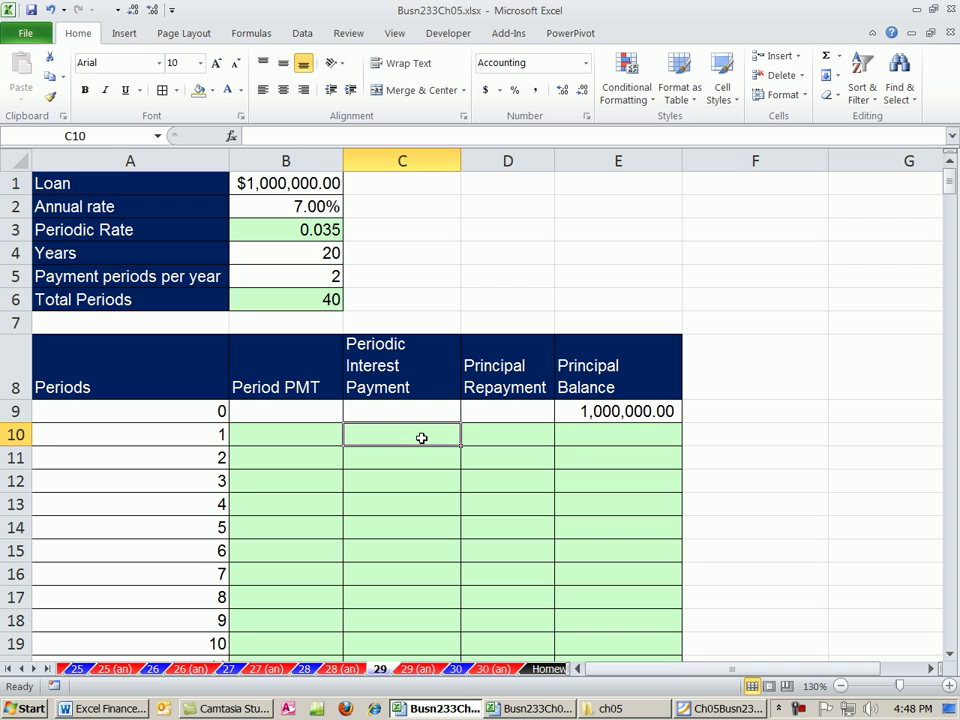
click(605, 410)
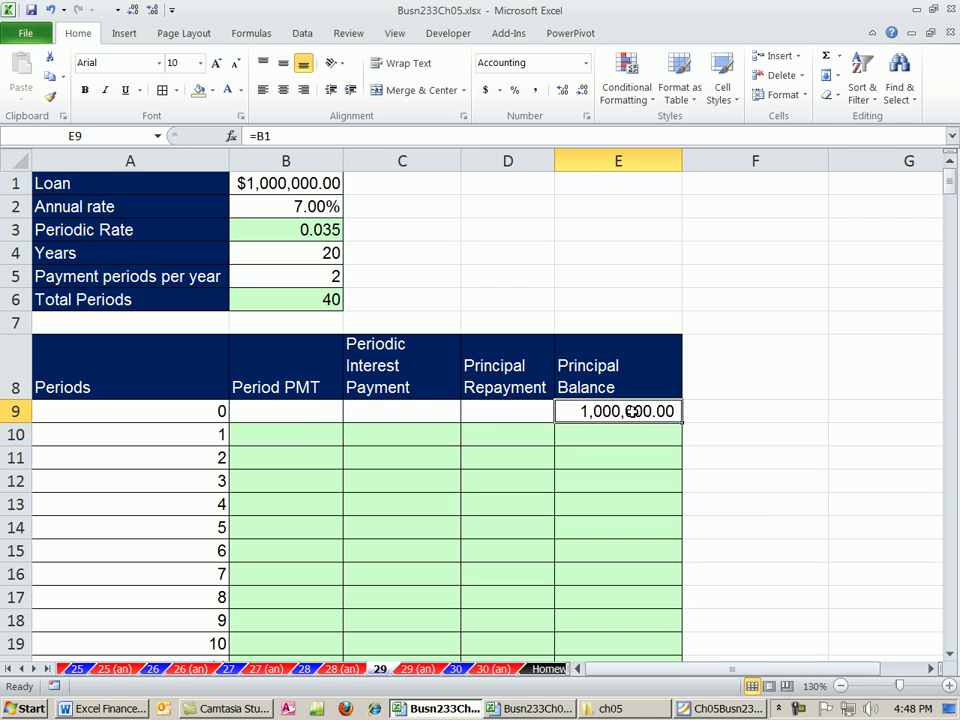
click(298, 435)
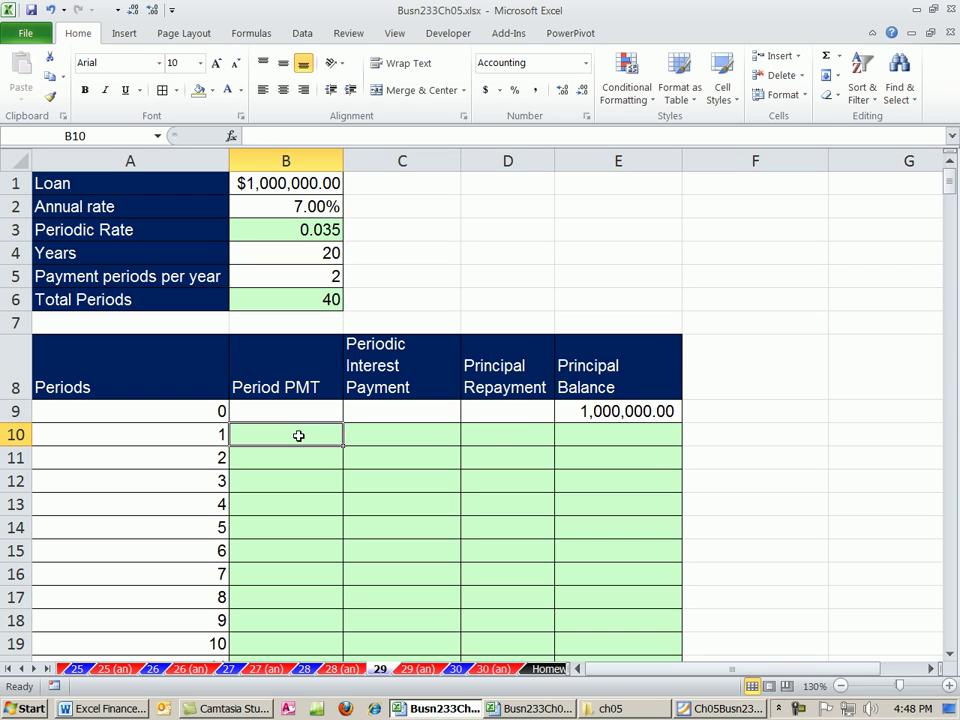
click(523, 434)
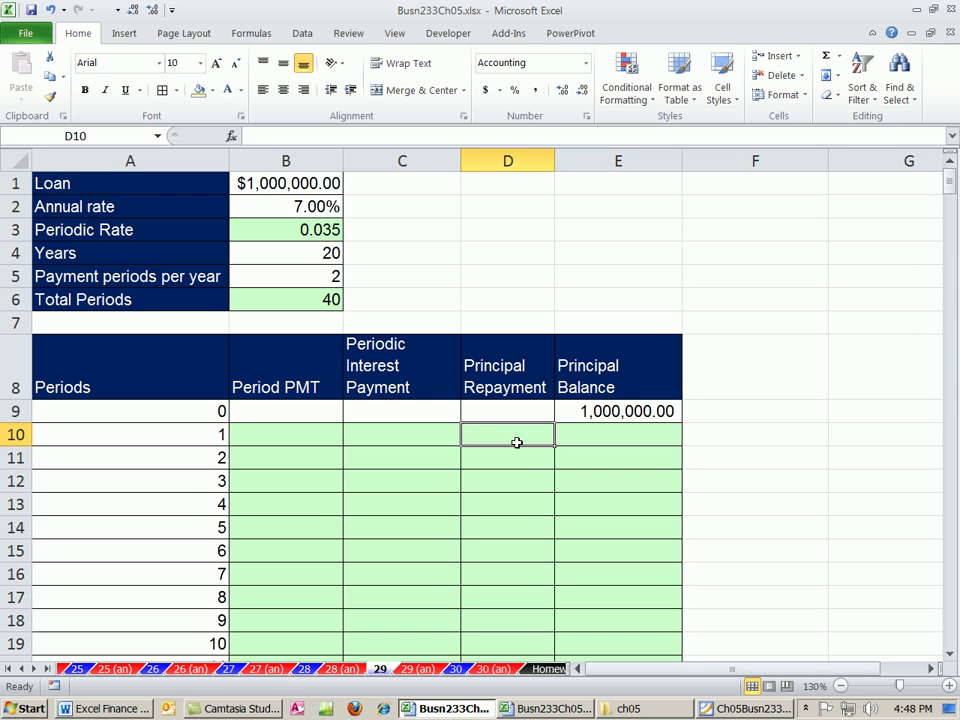
Enter =$B$1/$B$6 in D10 and fill it down to D49, giving 25,000.00 per period.
text(=)
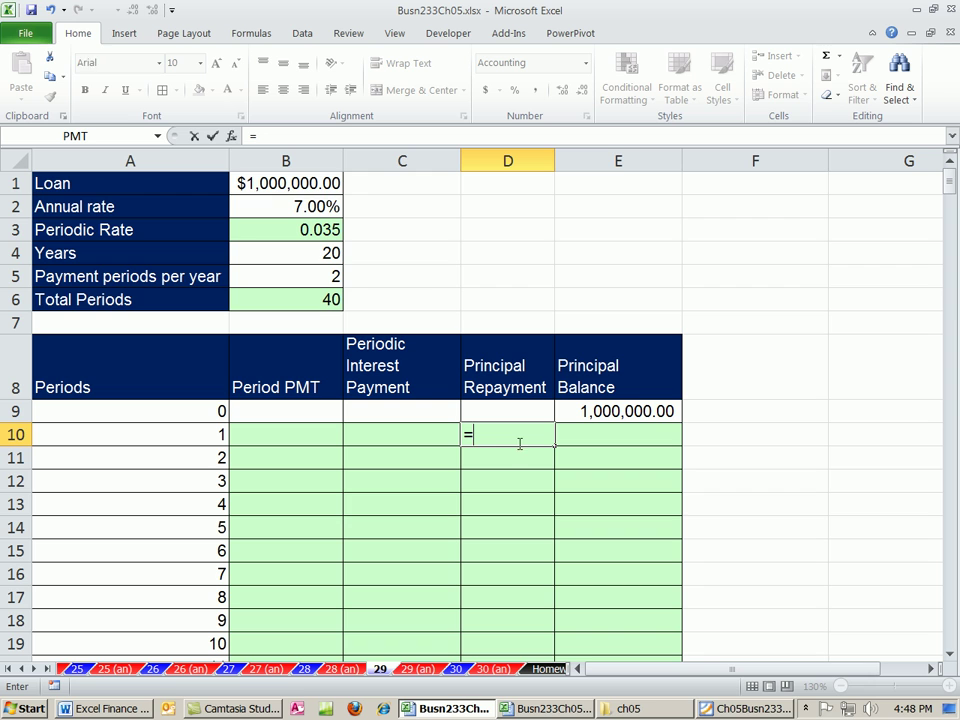
click(311, 188)
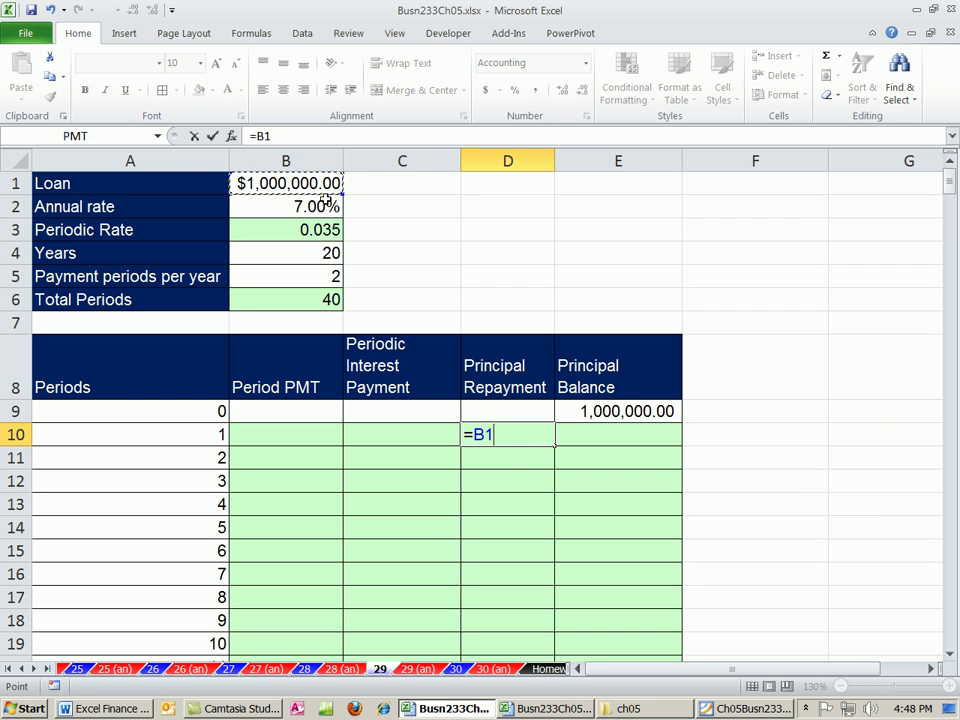
key(F4)
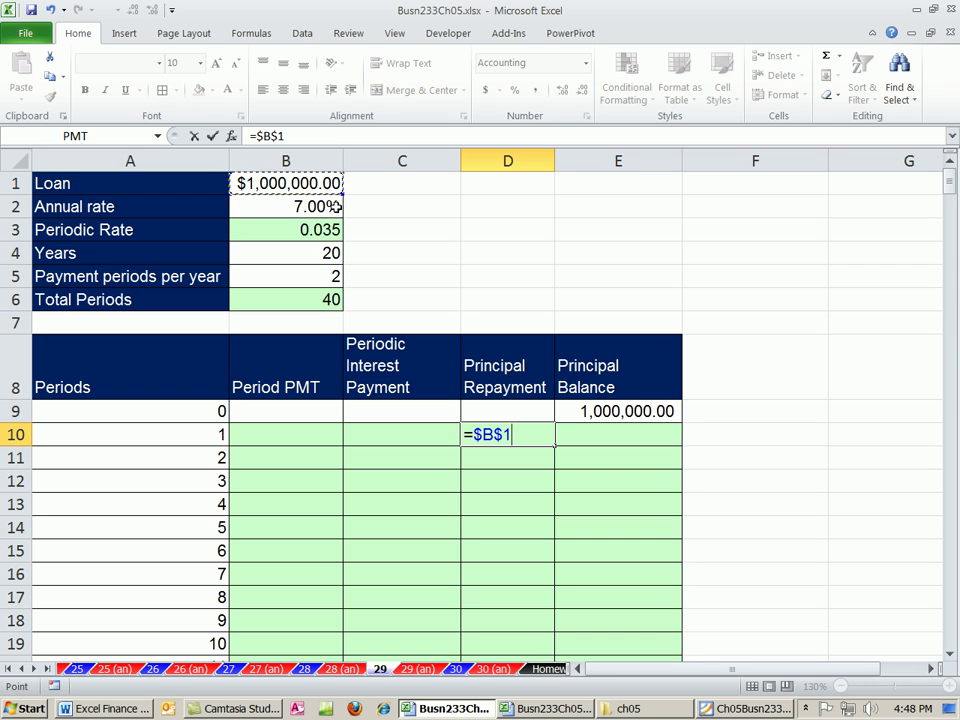
text(/)
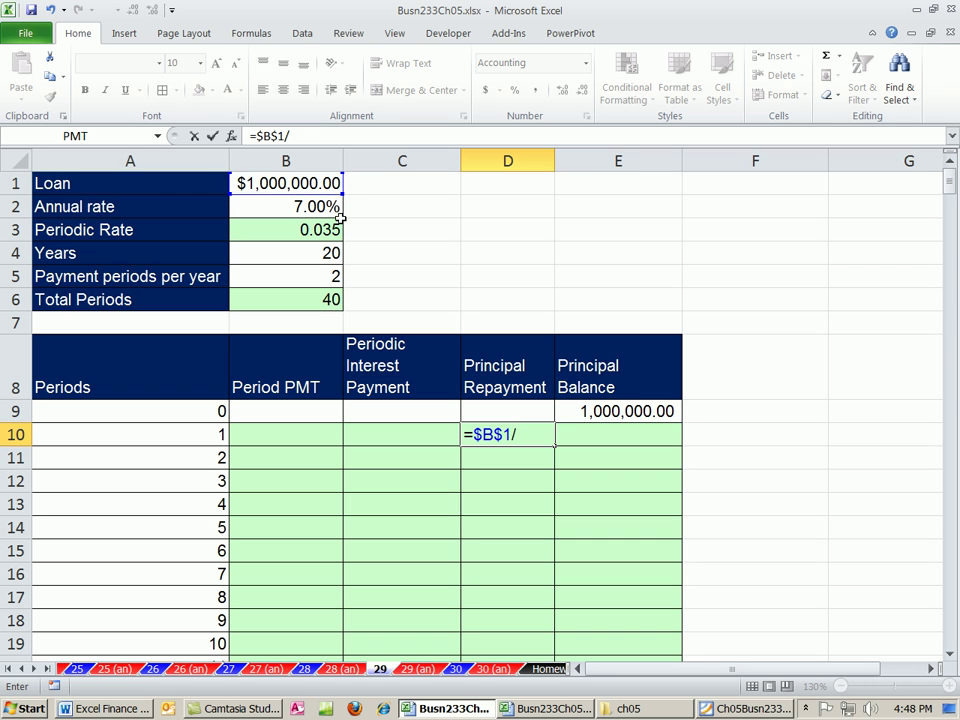
click(320, 299)
key(F4)
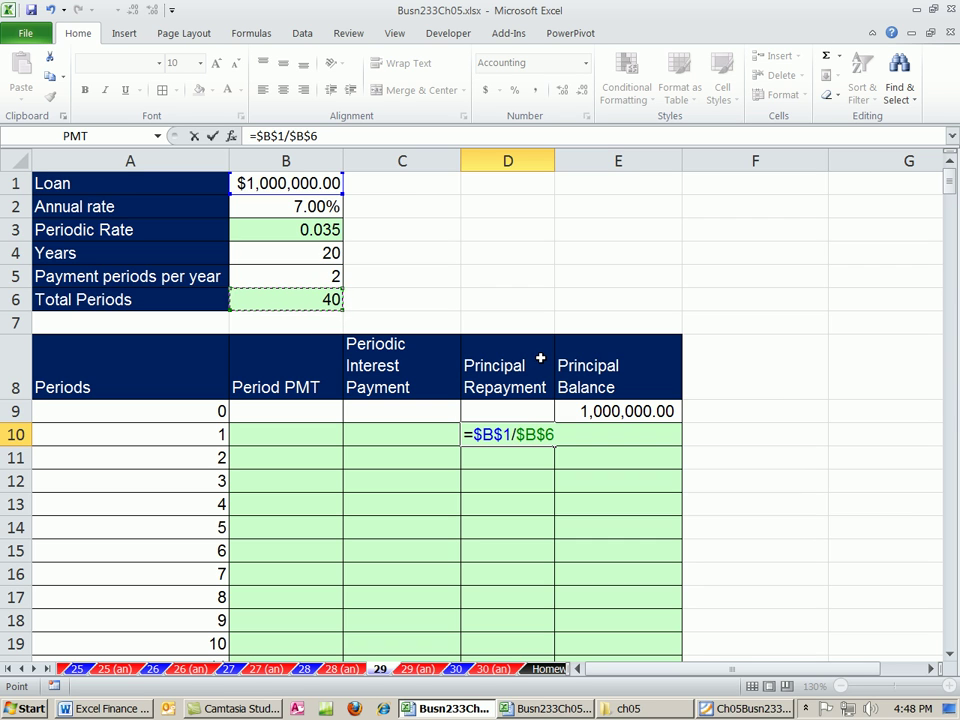
key(ctrl+Return)
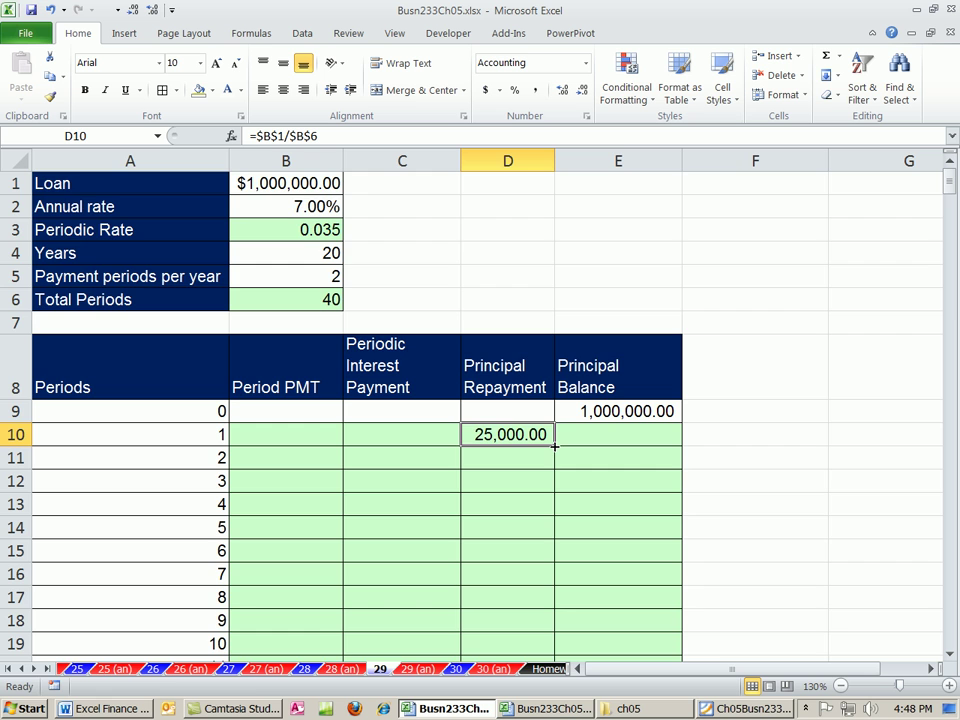
drag(554, 446, 563, 631)
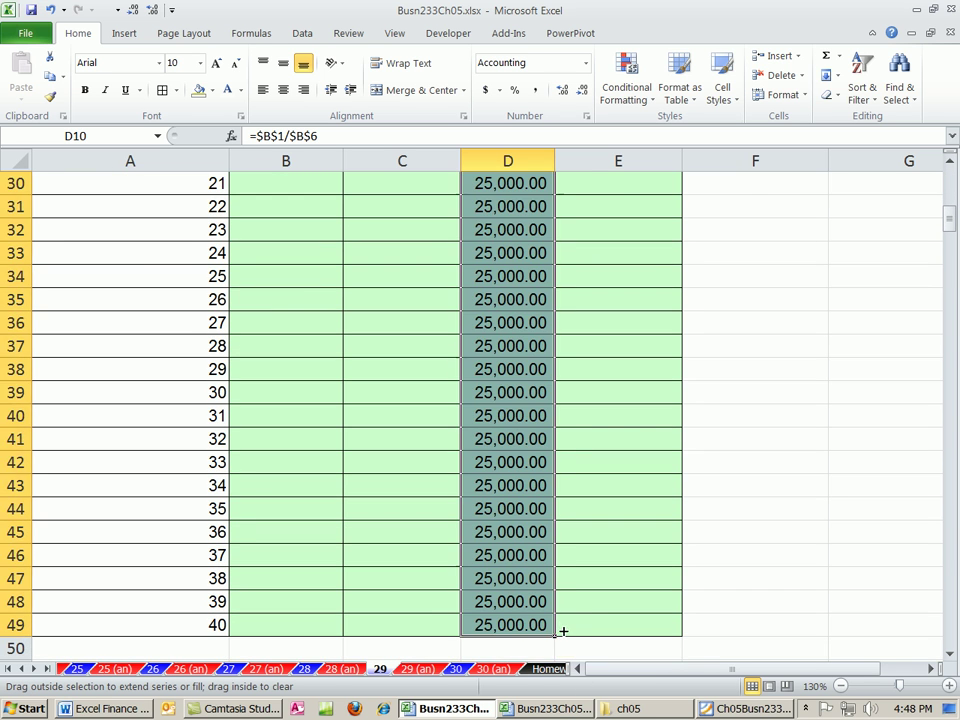
scroll(563, 631, up, 10)
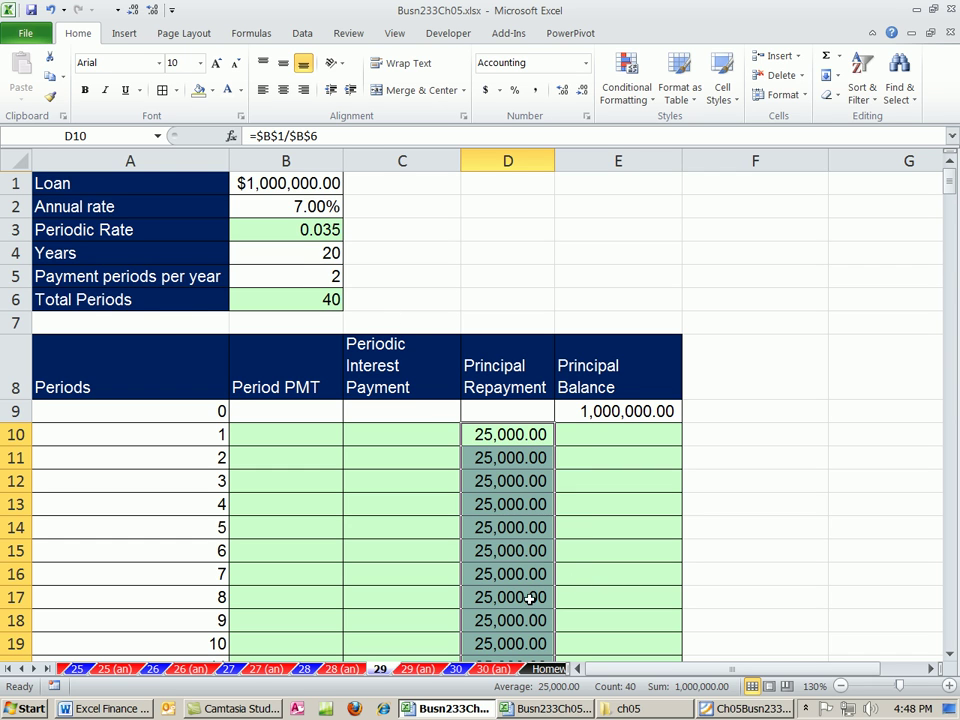
click(508, 433)
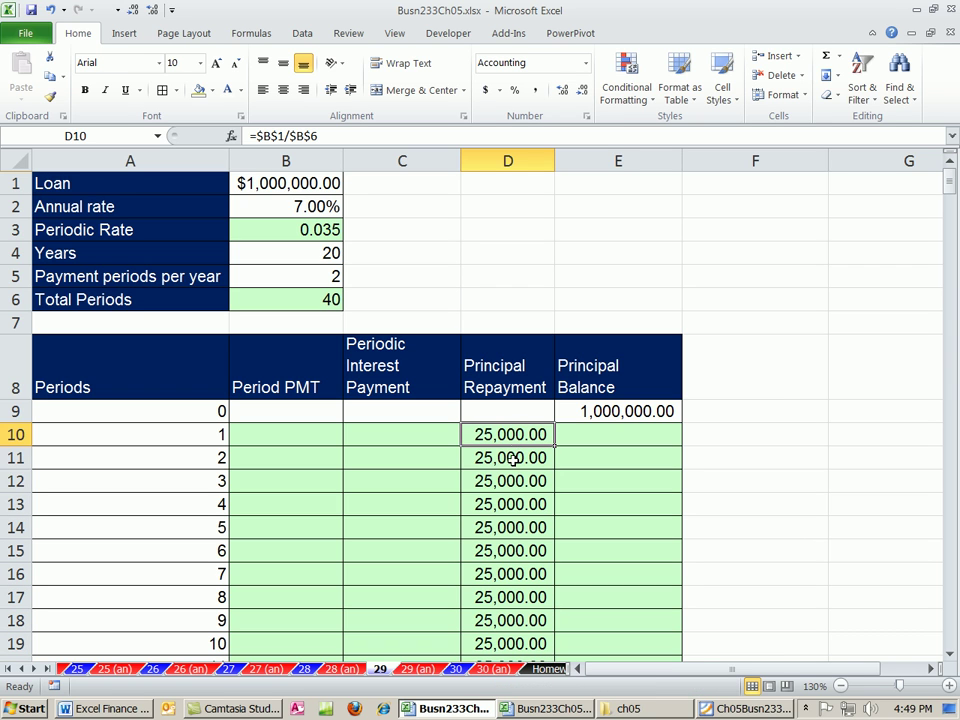
Enter =E9*$B$3 in C10 so period 1 interest shows 35,000.00.
click(445, 440)
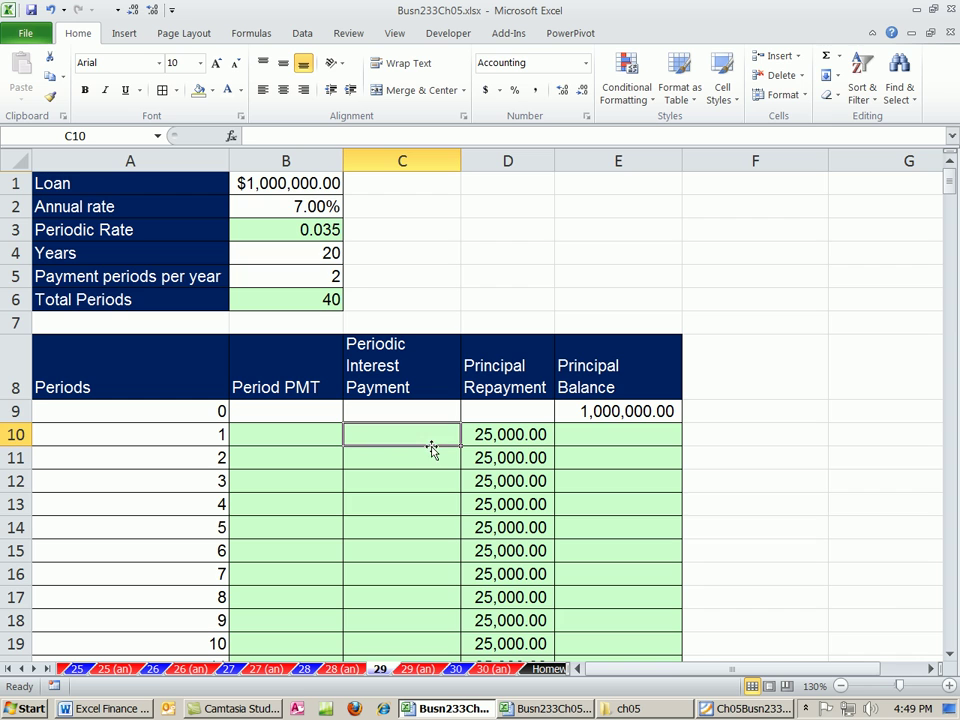
click(632, 410)
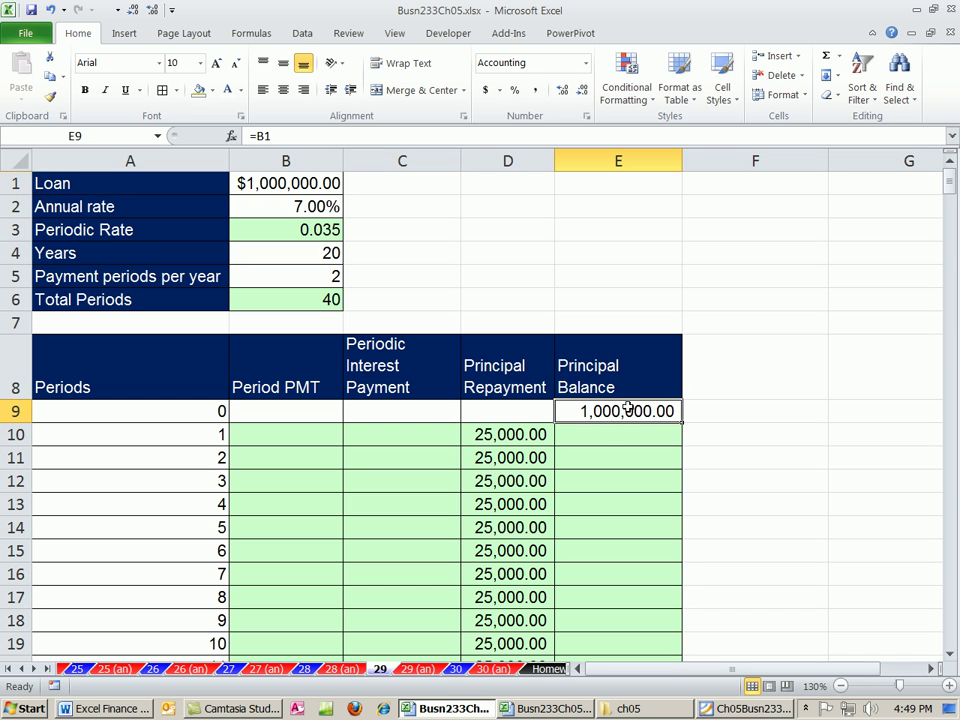
click(437, 441)
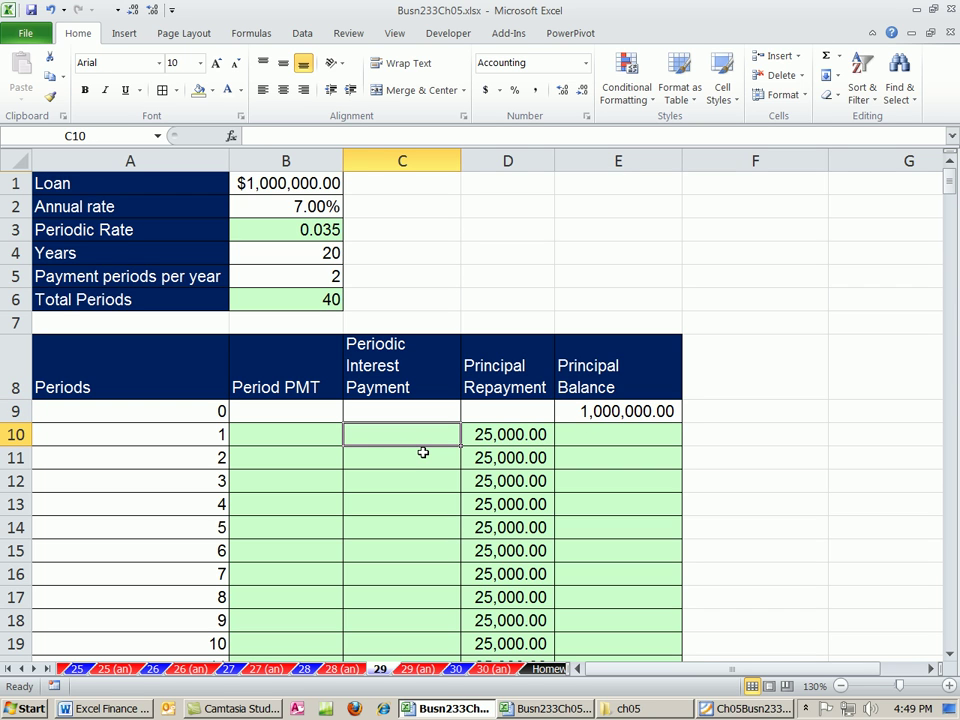
text(=)
click(649, 411)
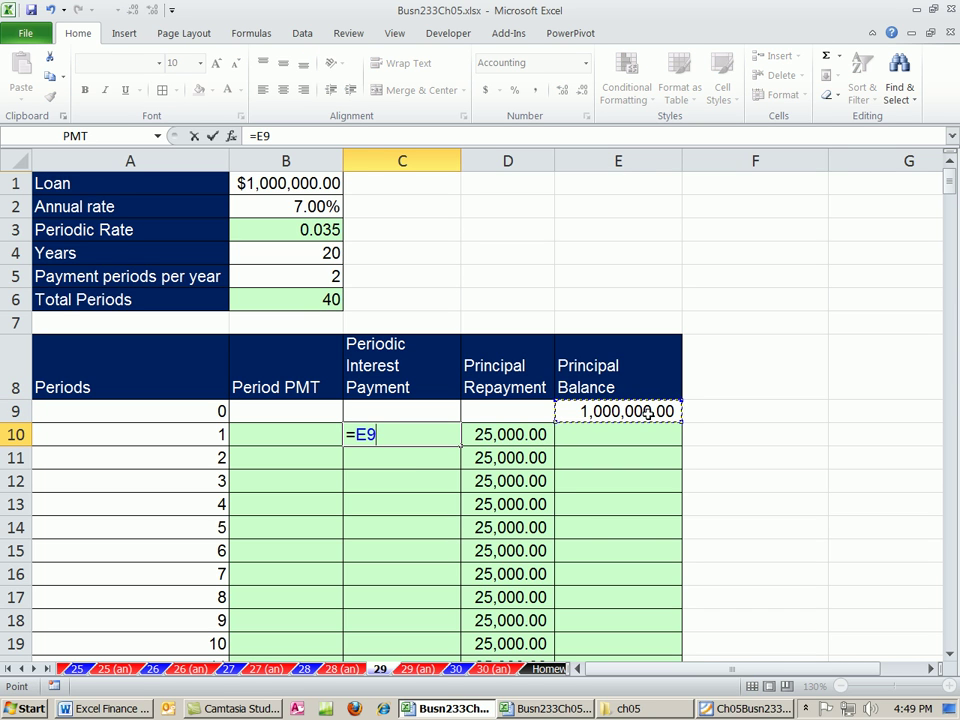
text(*)
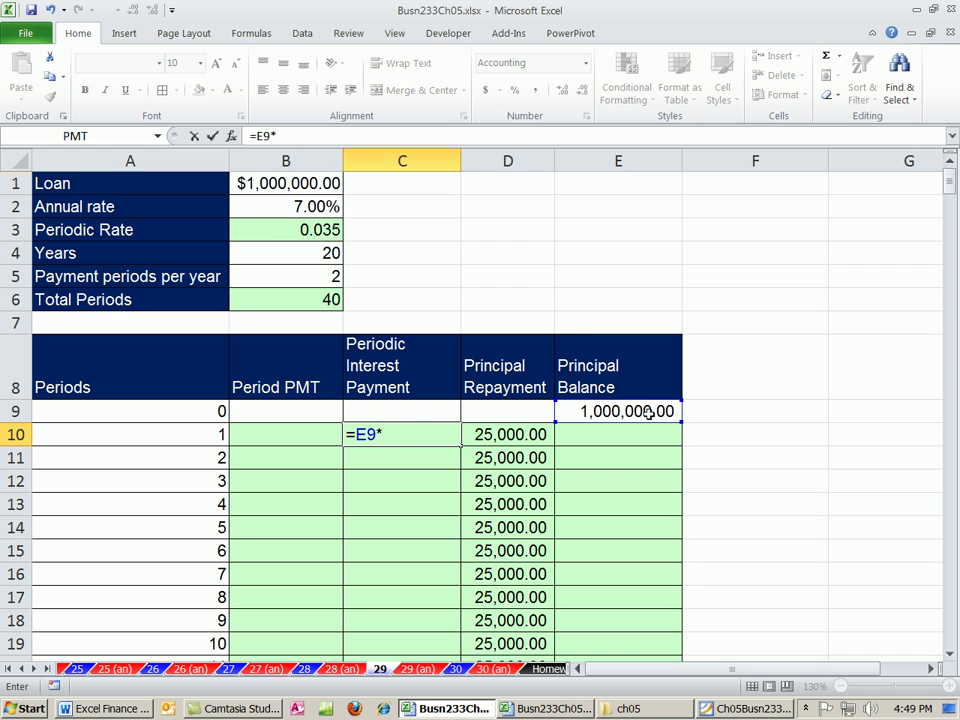
click(305, 230)
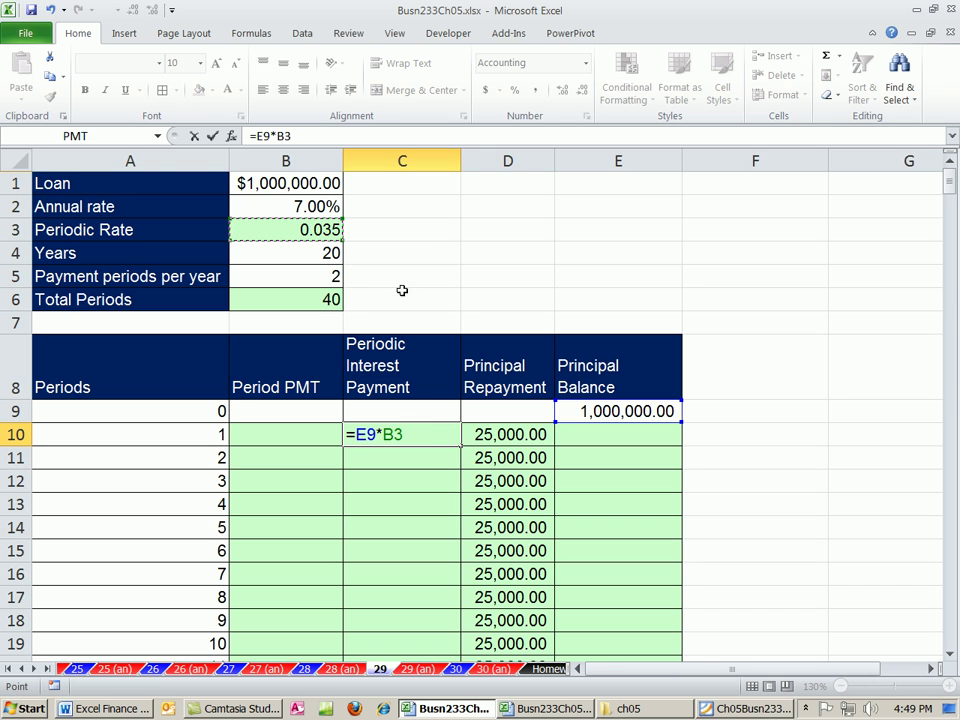
key(F4)
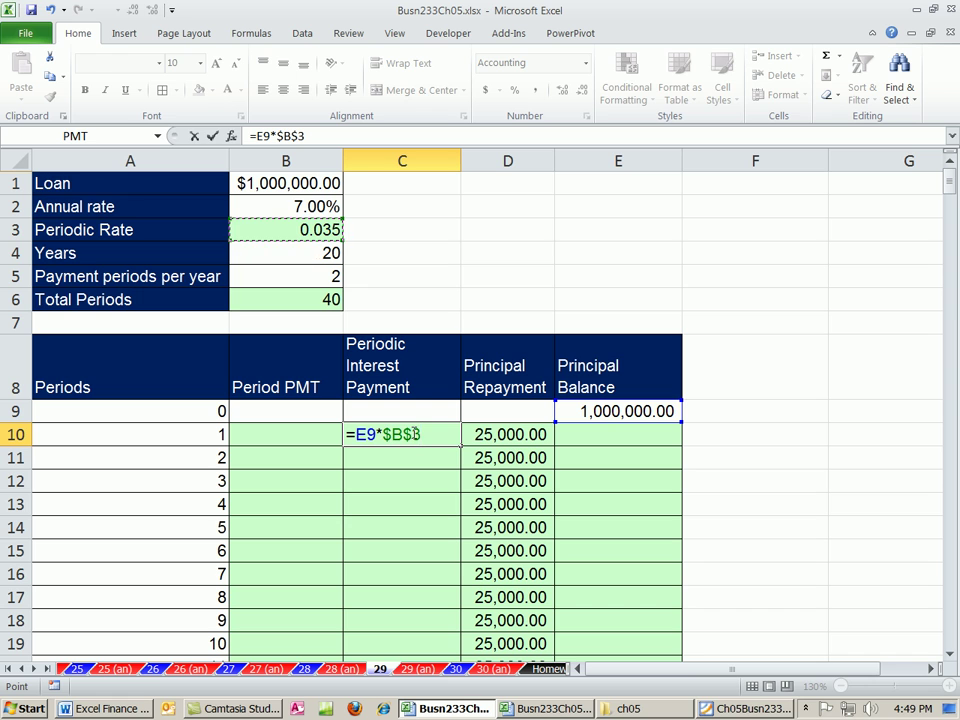
key(ctrl+Return)
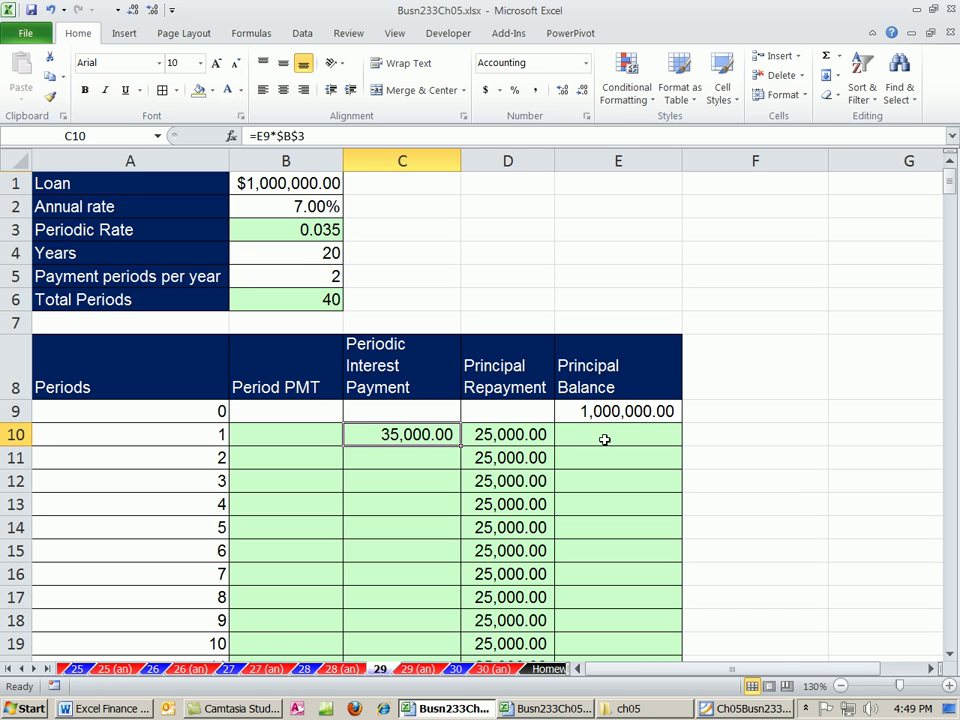
click(304, 434)
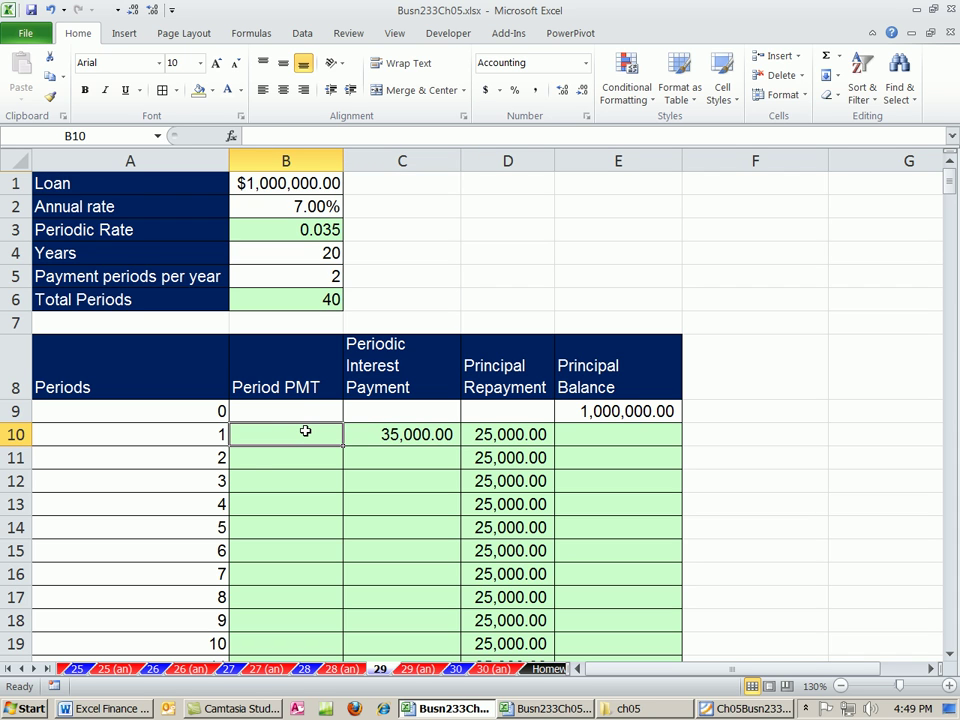
Enter =SUM(C10:D10) in B10 for a period 1 payment of 60,000.00.
text(=sum)
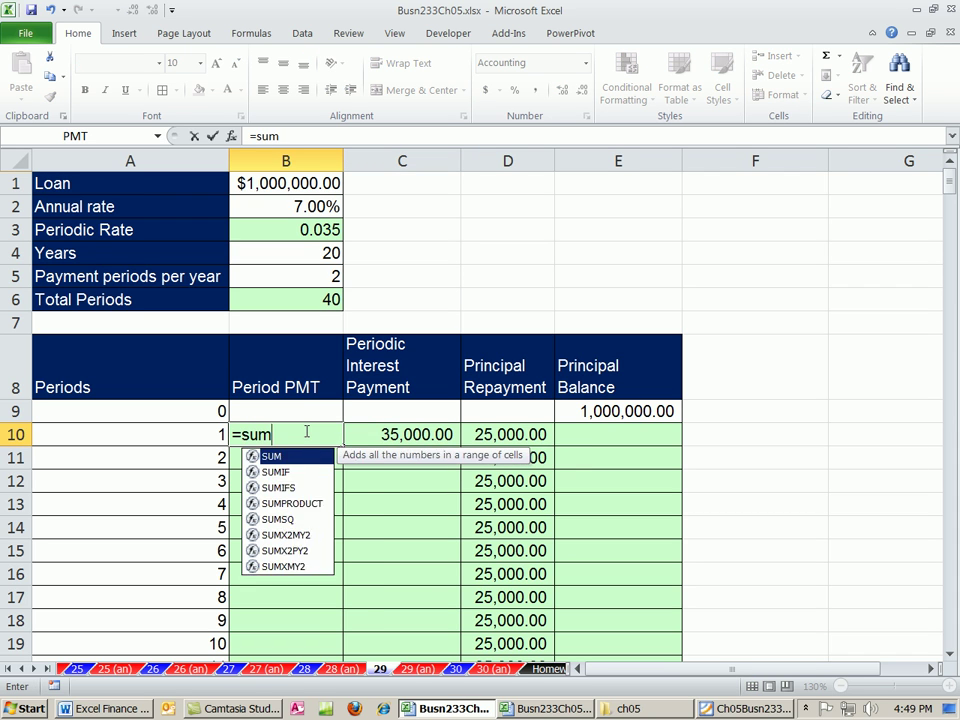
key(Tab)
click(381, 434)
drag(381, 434, 482, 434)
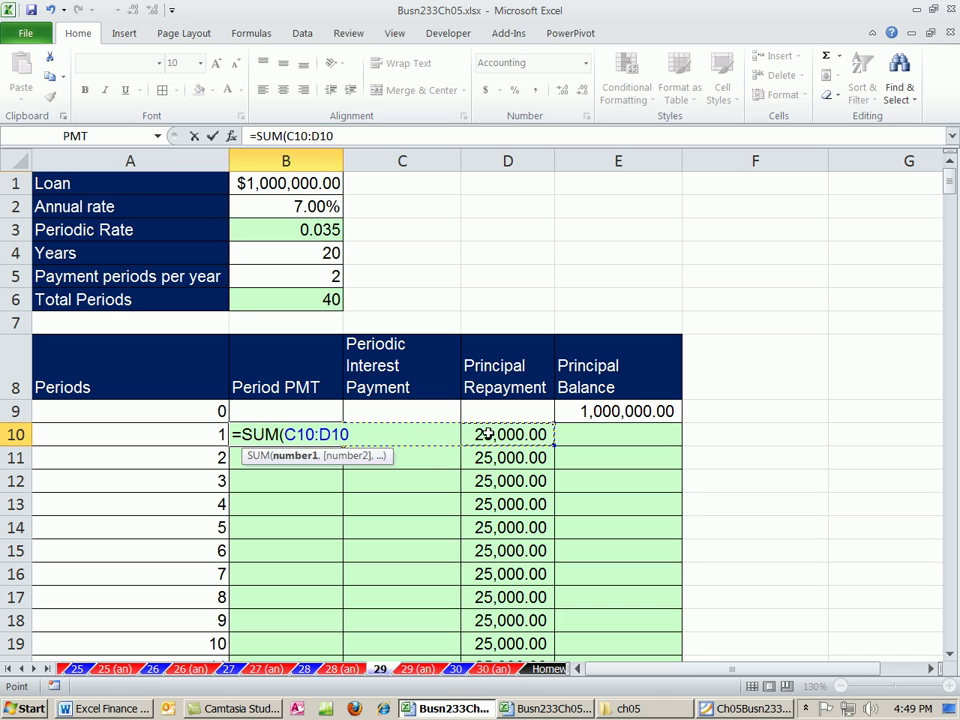
text())
key(ctrl+Return)
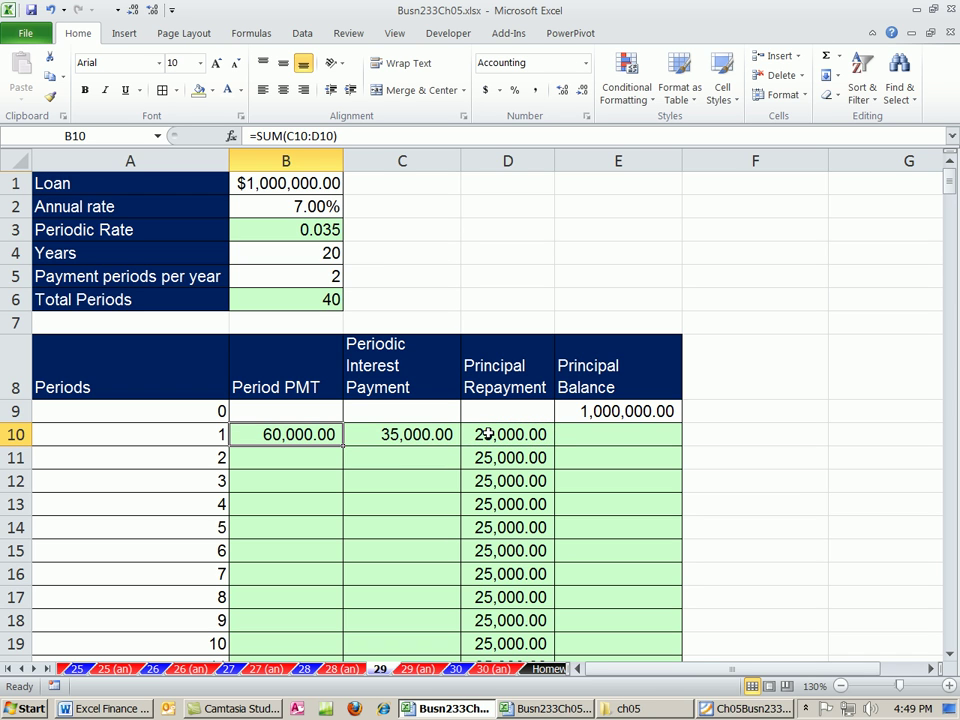
Enter =E9-D10 in E10, leaving a 975,000.00 balance after period 1.
click(633, 438)
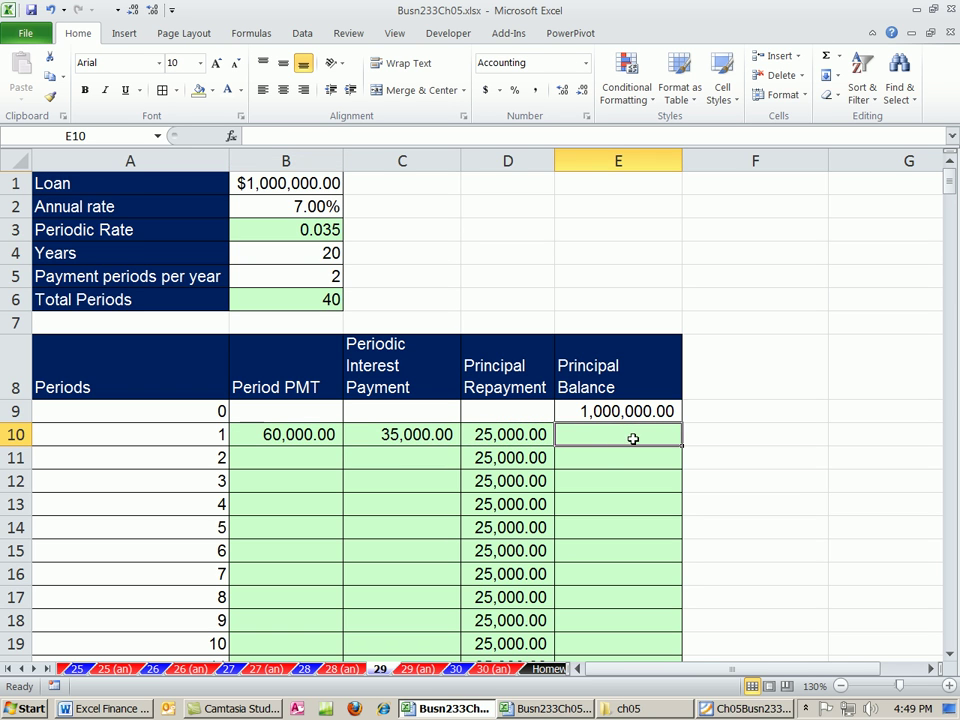
text(=)
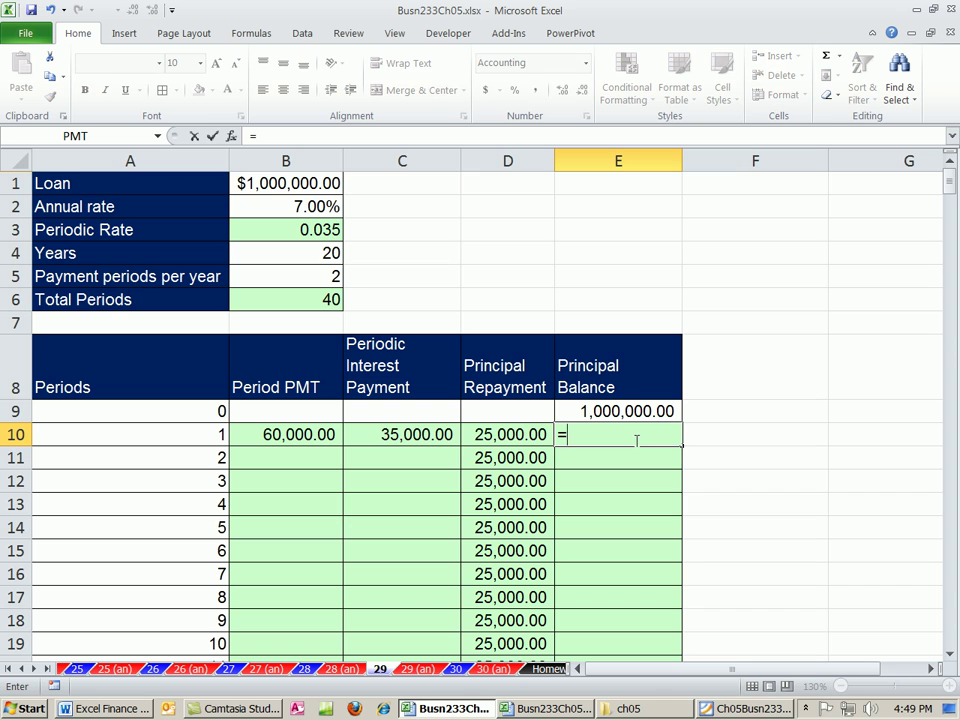
click(640, 412)
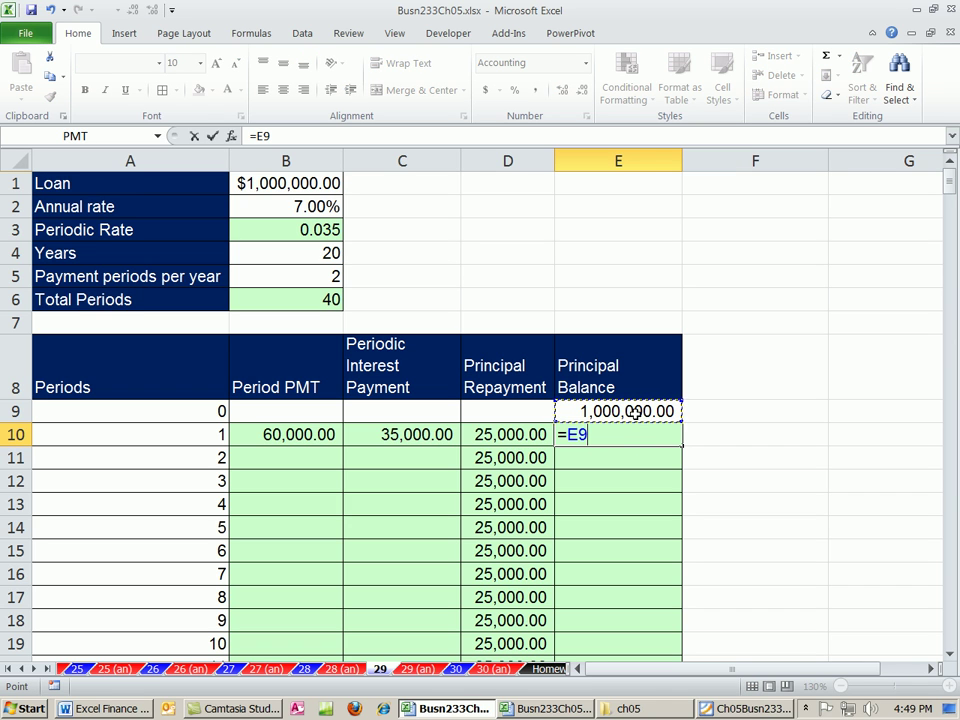
text(-)
click(510, 437)
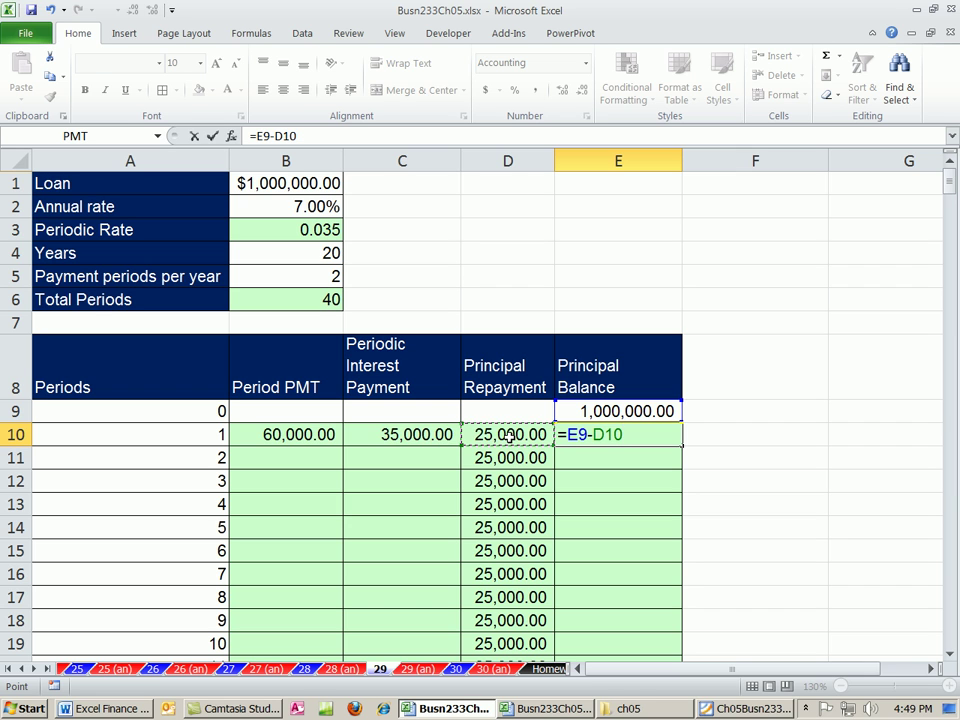
key(ctrl+Return)
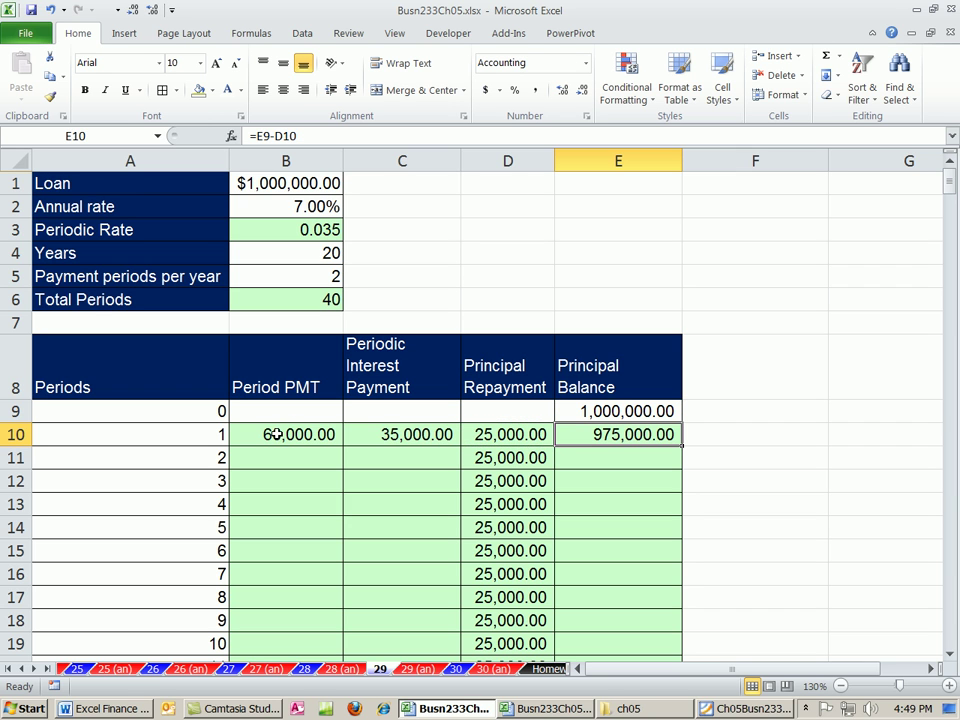
Fill the B10:C10 and E10 formulas down to row 49, checking the balance reaches zero at period 40.
drag(276, 434, 343, 433)
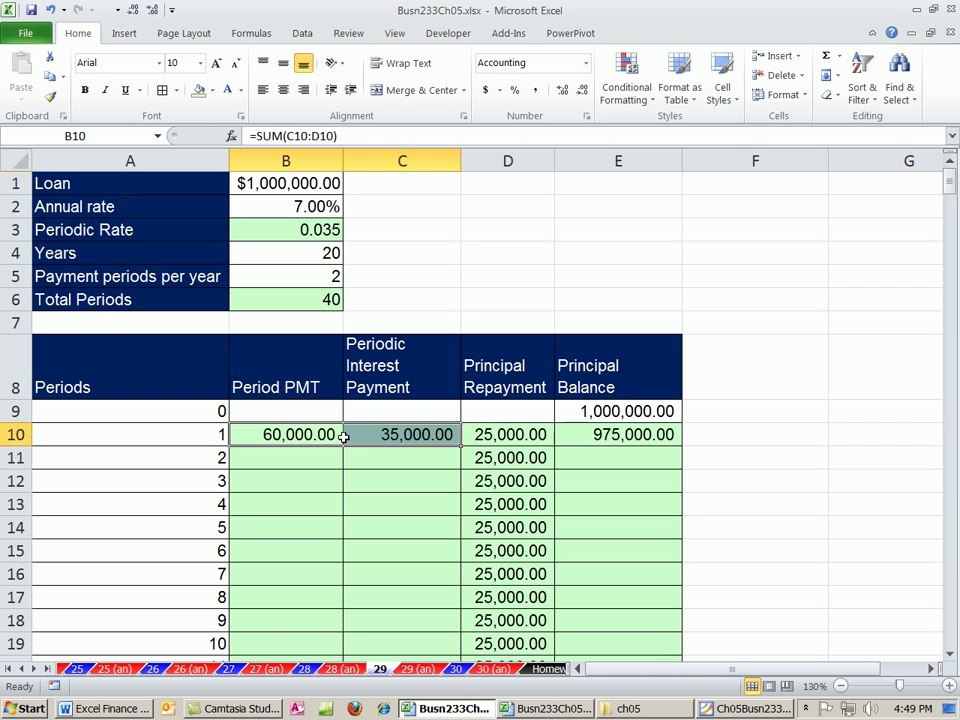
double_click(462, 446)
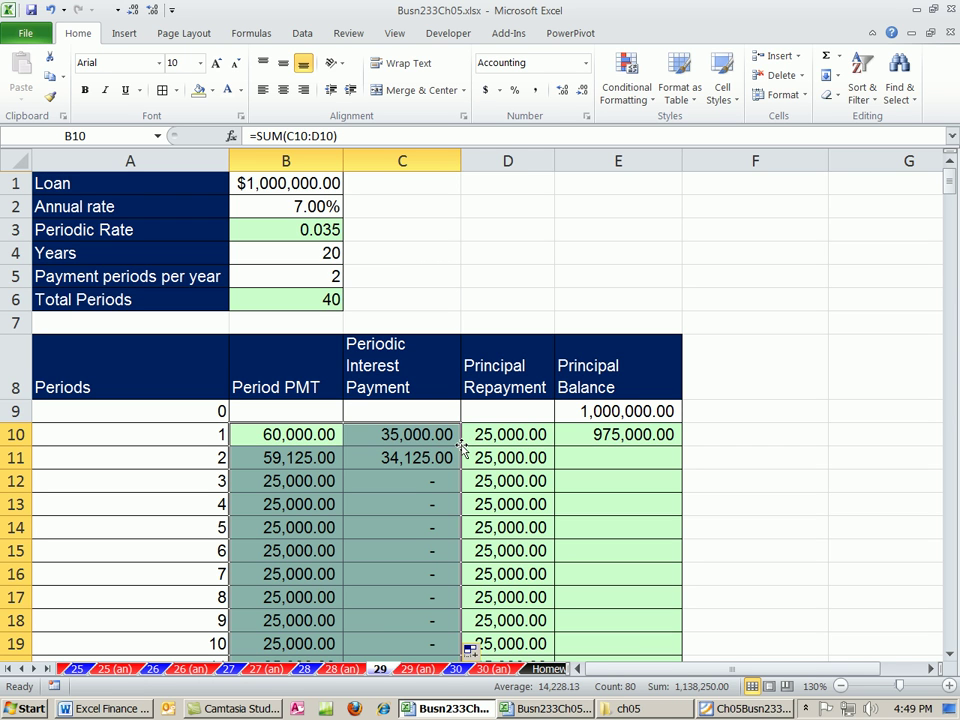
click(603, 441)
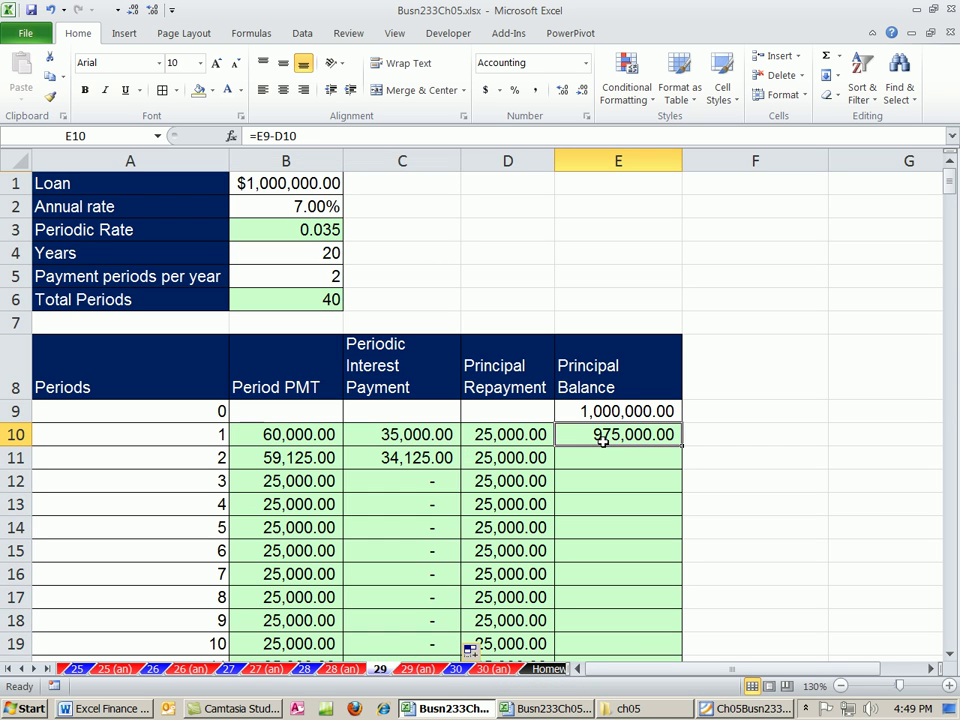
double_click(682, 444)
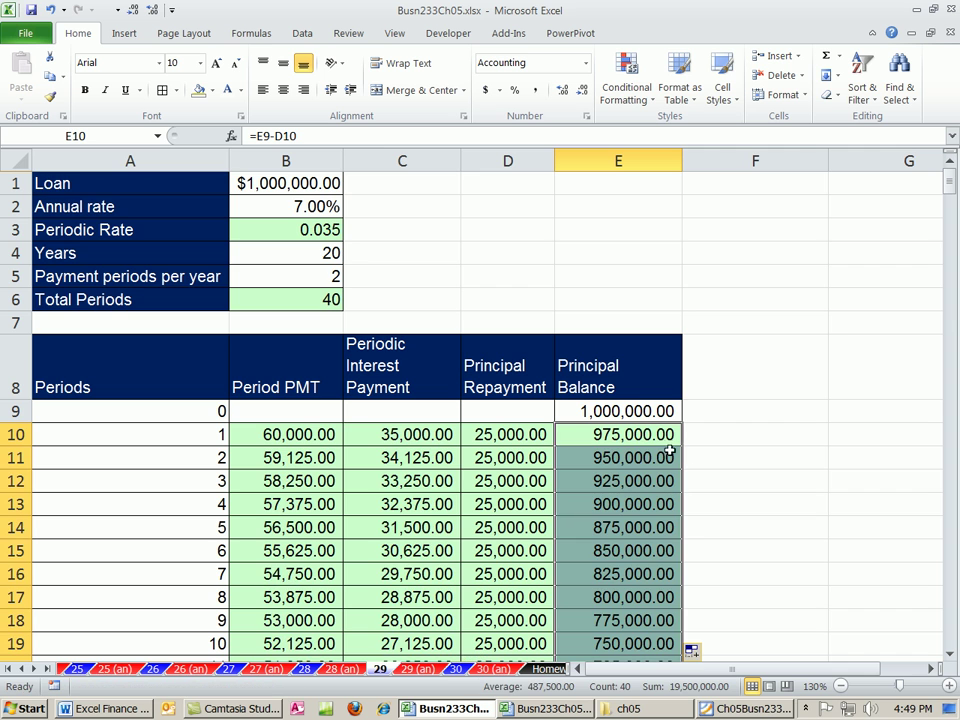
scroll(658, 460, down, 7)
scroll(651, 457, down, 4)
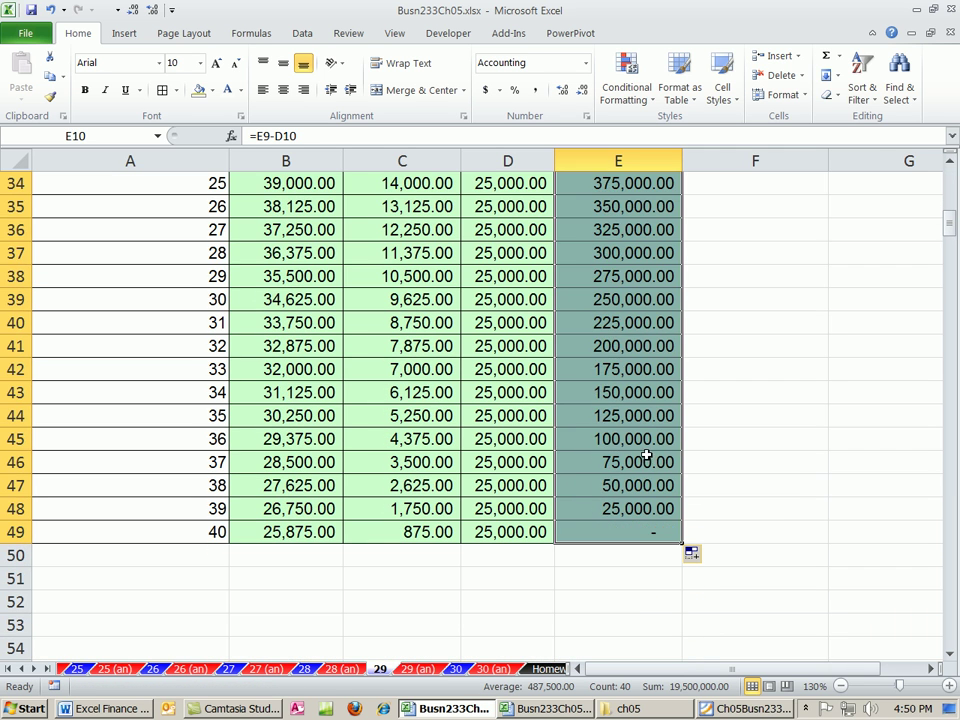
click(643, 533)
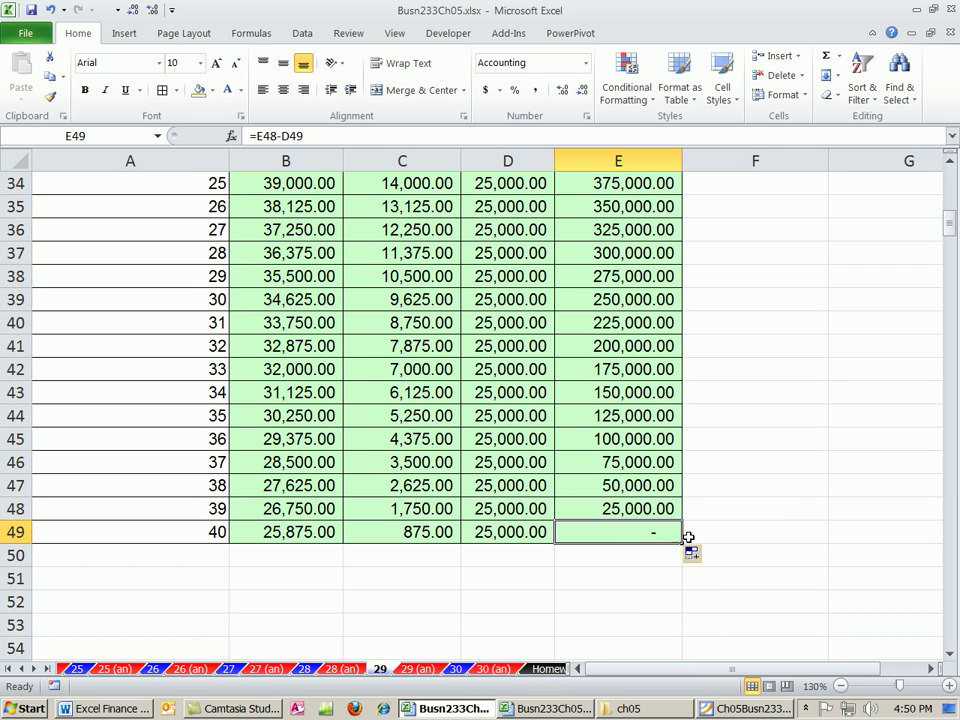
scroll(688, 538, up, 11)
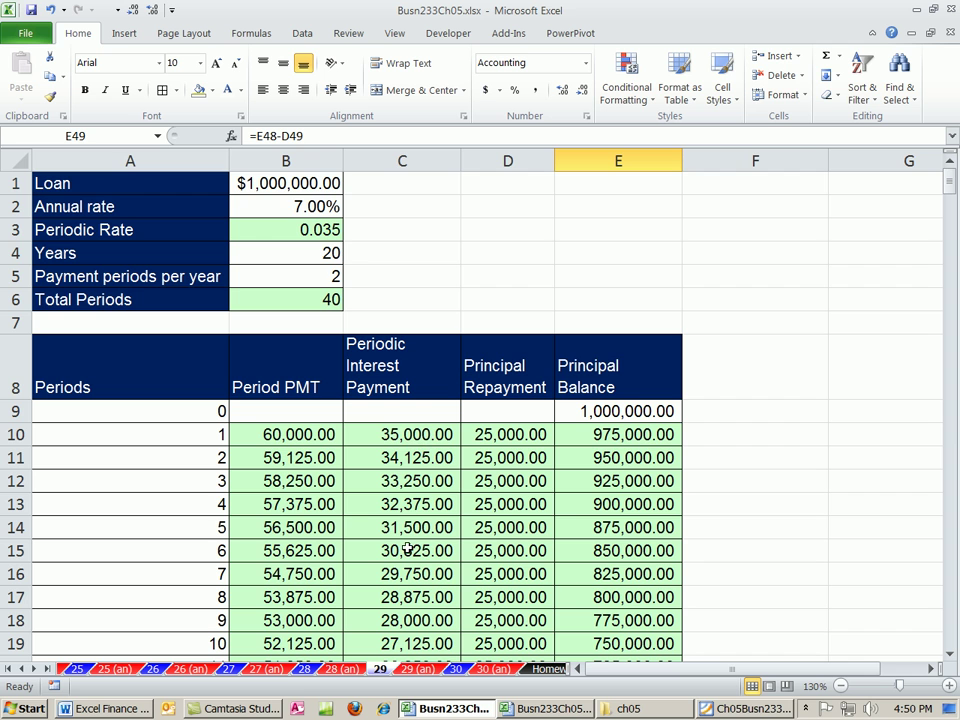
scroll(410, 445, down, 4)
scroll(426, 643, up, 4)
click(506, 435)
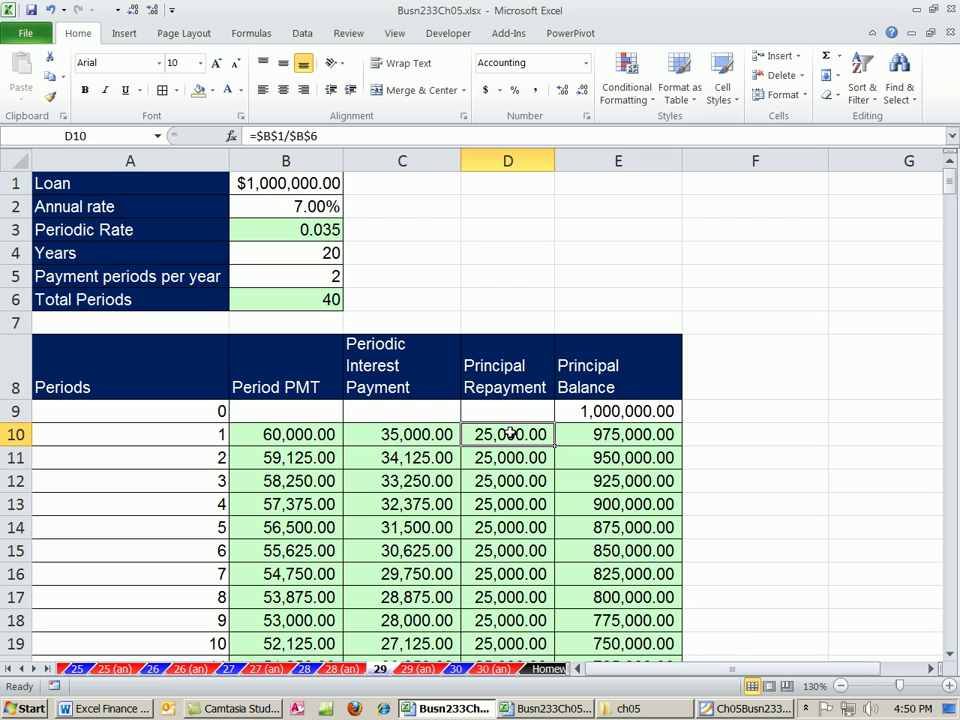
click(306, 434)
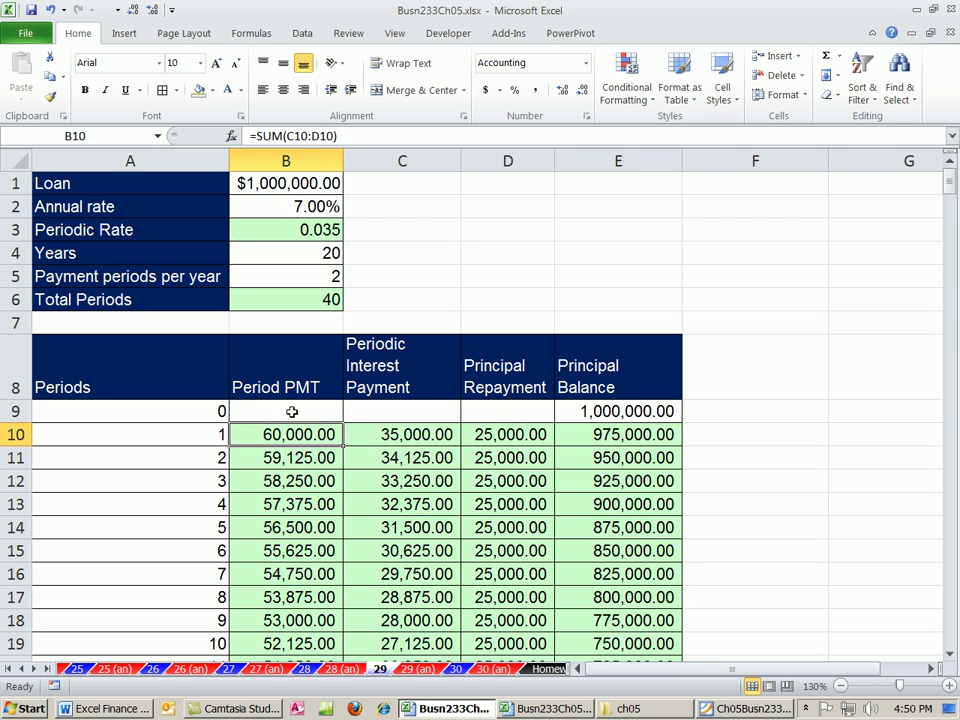